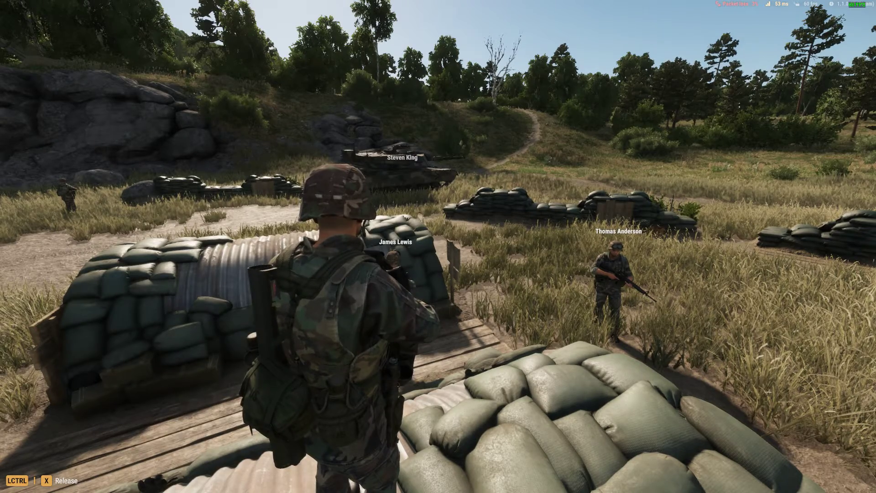
Exit the running session from the pause menu and back out of the server list to the main menu
key(Escape)
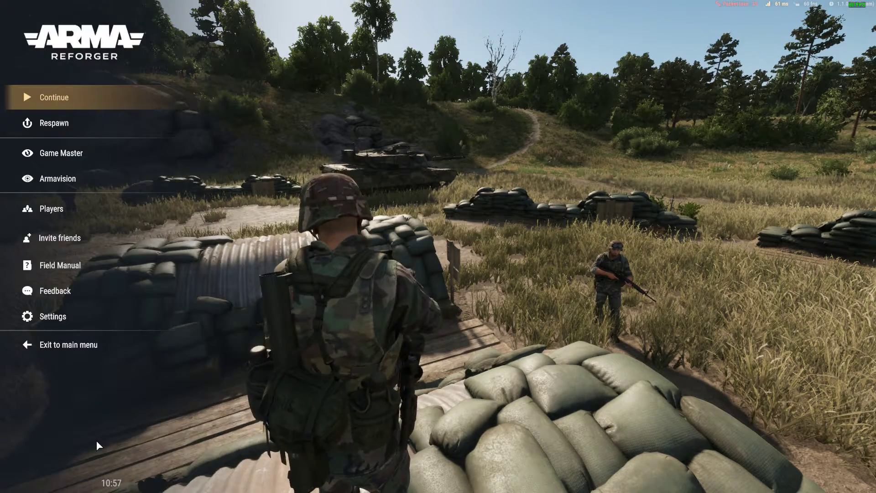
click(76, 346)
click(559, 280)
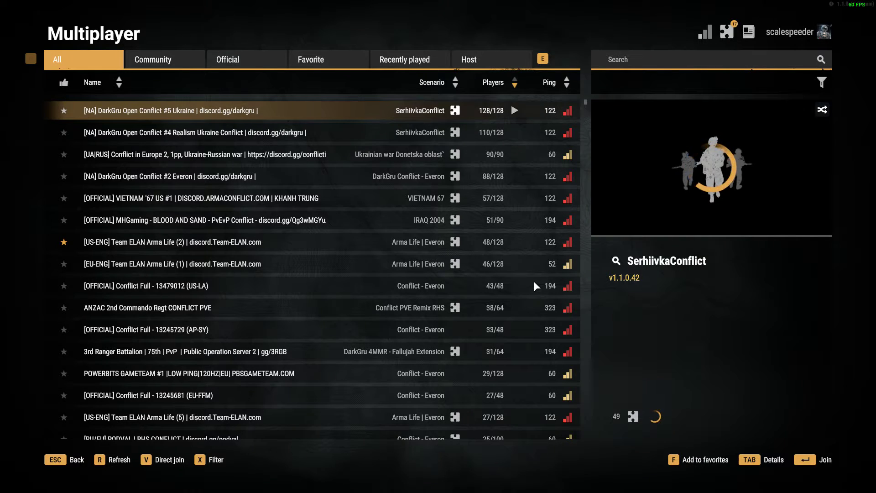
click(69, 458)
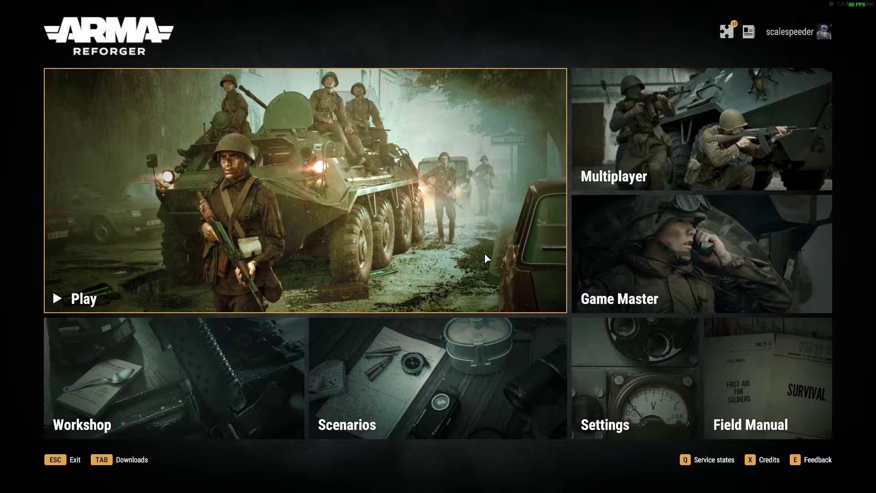
Review the acemod Workshop search results in Chrome, then go to Nitrado's game server list
key(alt+Tab)
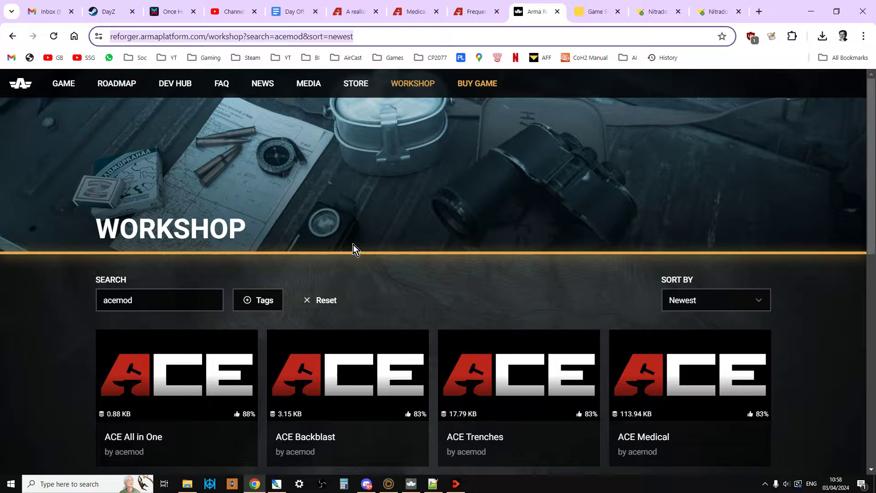
scroll(297, 363, down, 2)
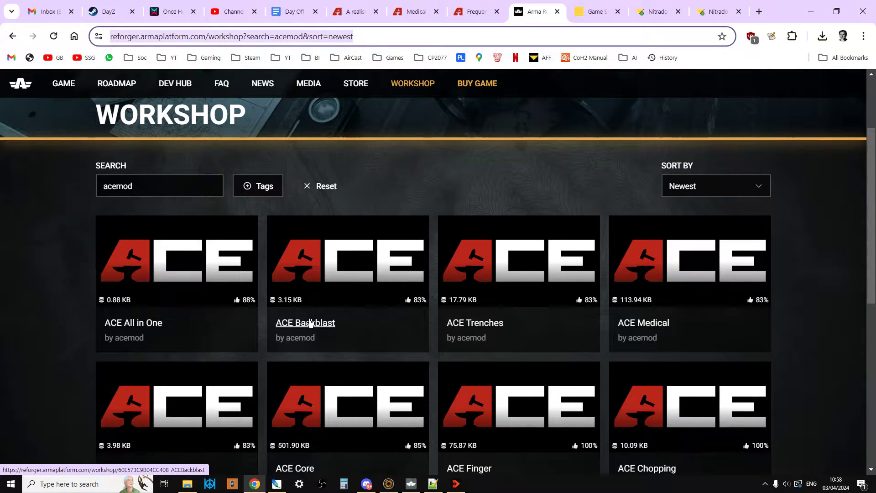
scroll(296, 299, up, 3)
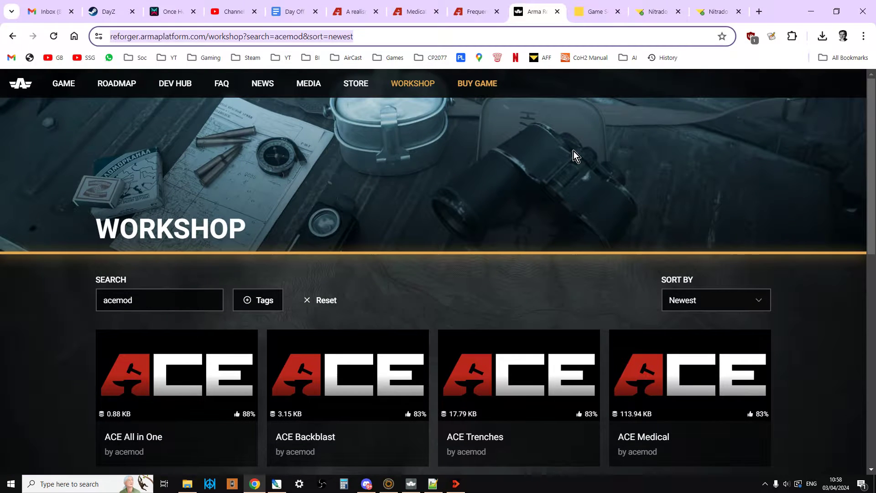
click(593, 13)
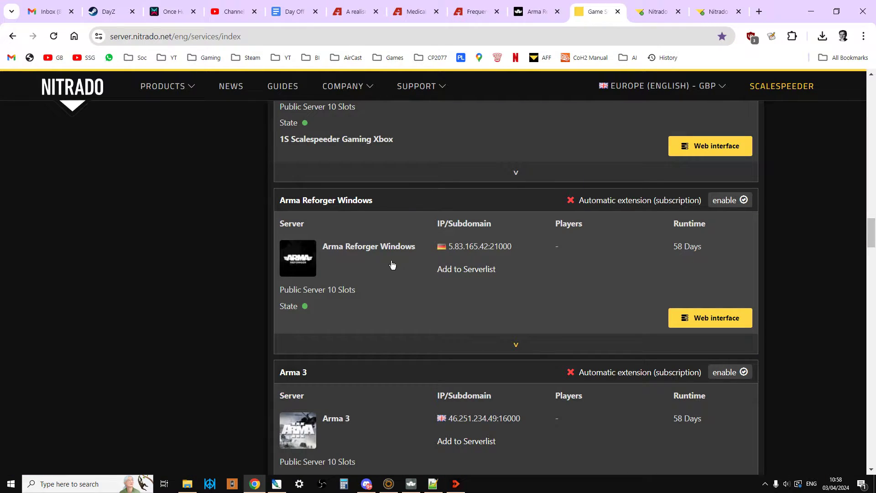
Open the Arma Reforger server's config.json in Nitrado's editor and scroll down to the mods list
click(655, 12)
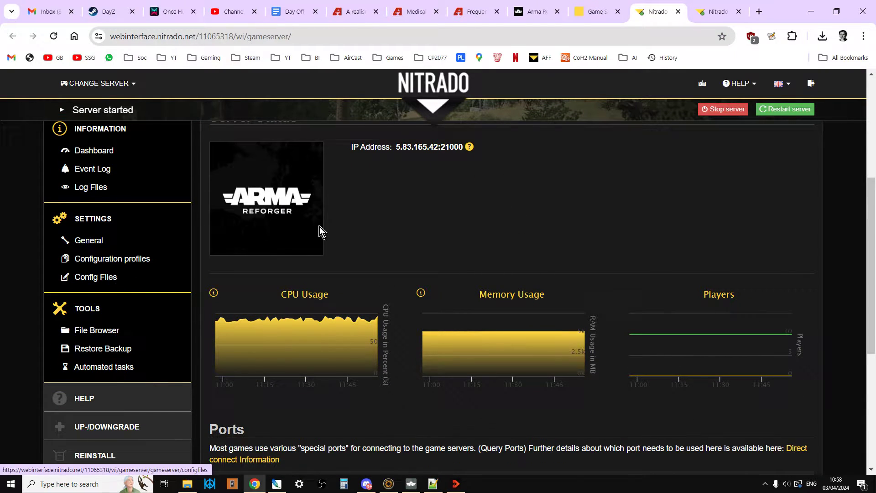
click(714, 12)
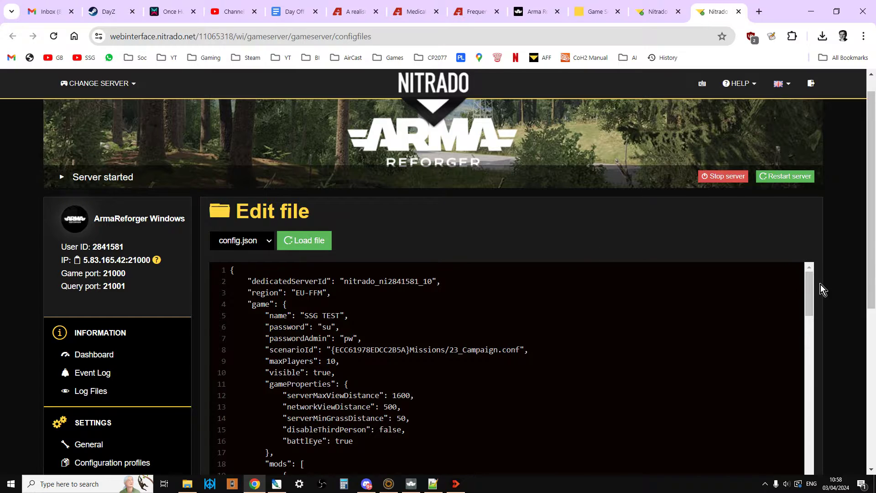
scroll(867, 223, down, 1)
scroll(867, 223, down, 3)
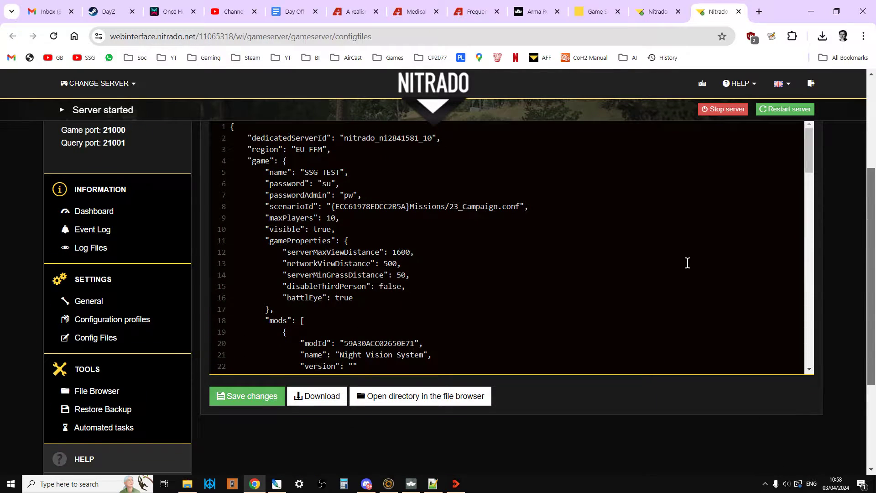
scroll(681, 263, down, 3)
scroll(681, 262, down, 2)
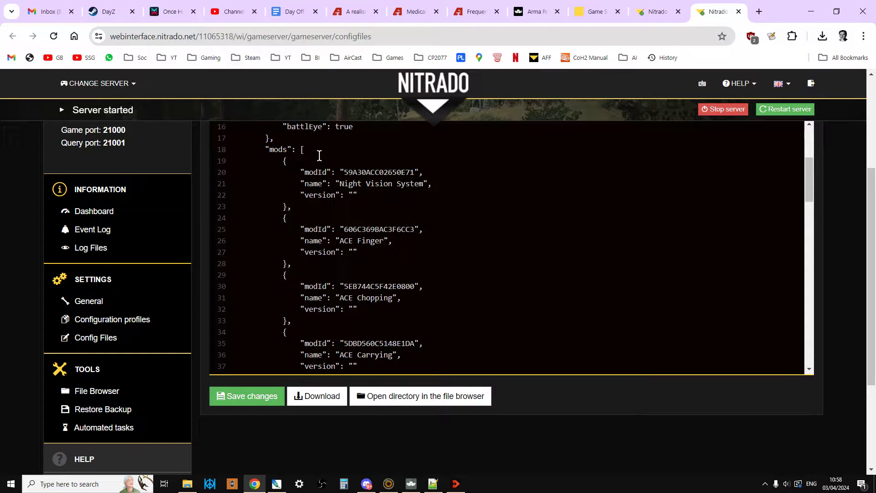
Cut the old mod entries out of config.json and delete the leftover blank line
drag(277, 162, 442, 227)
scroll(354, 255, down, 5)
scroll(393, 292, down, 8)
scroll(397, 295, down, 10)
scroll(456, 315, down, 1)
right_click(401, 197)
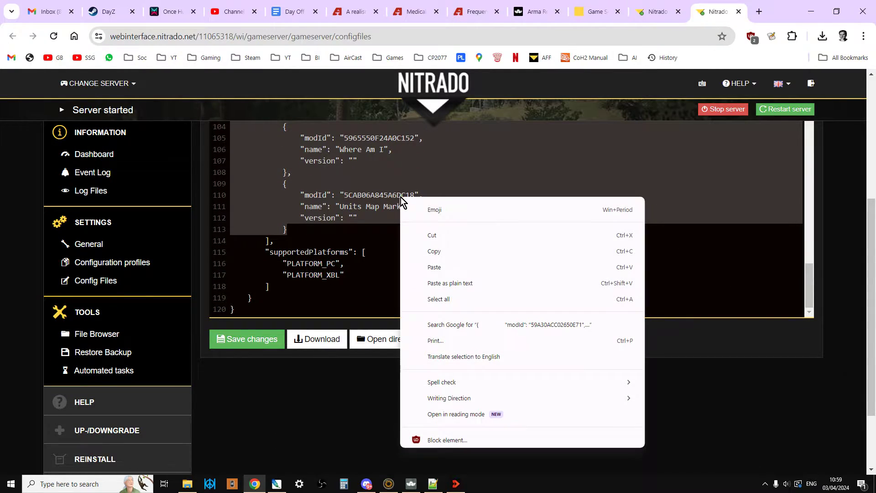
click(459, 232)
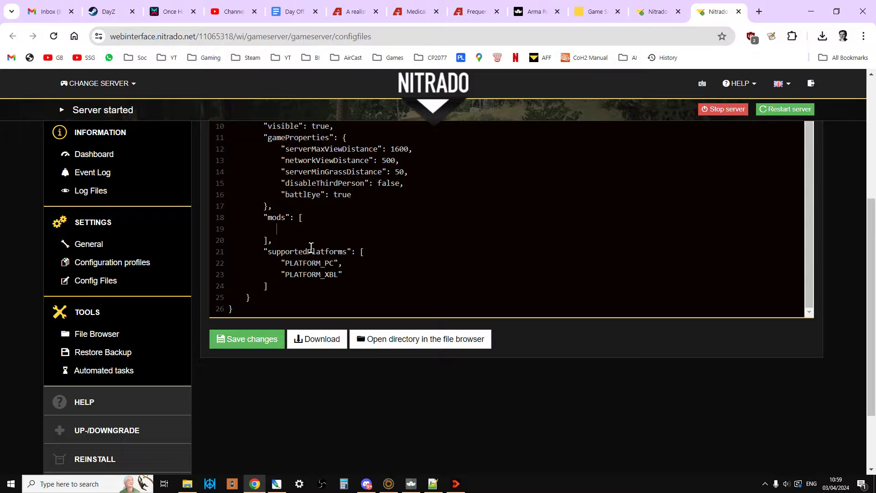
drag(261, 242, 228, 232)
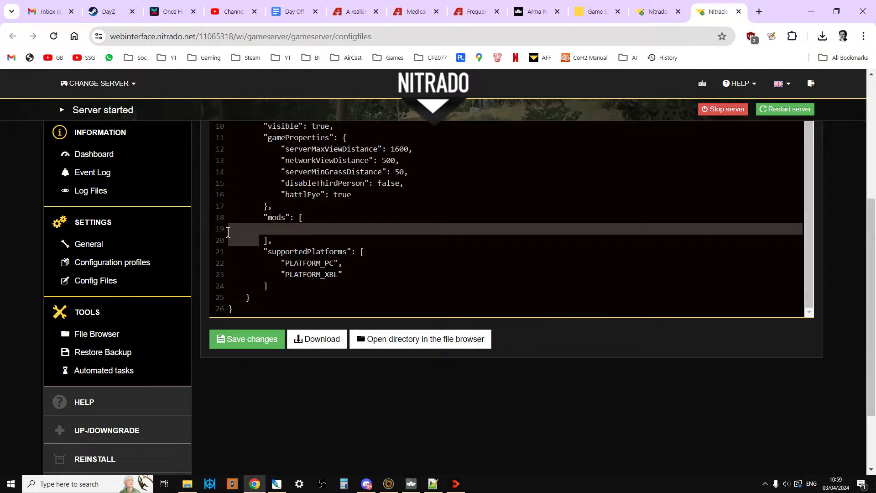
key(BackSpace)
key(BackSpace)
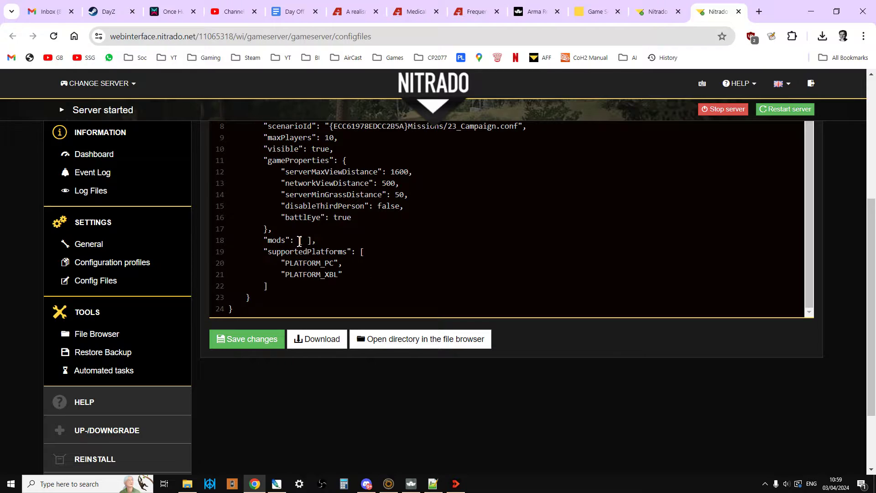
Paste the new mods list, with ACE Medical, All in One and Backblast, into the empty brackets
right_click(306, 240)
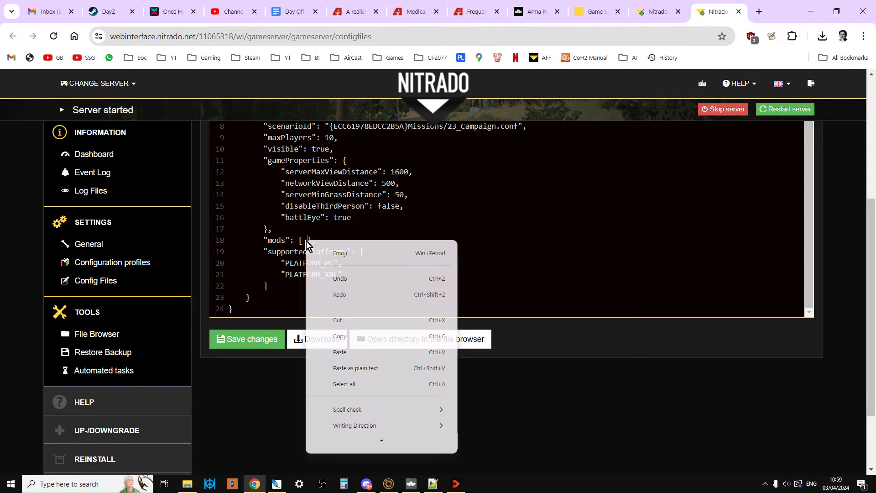
click(344, 353)
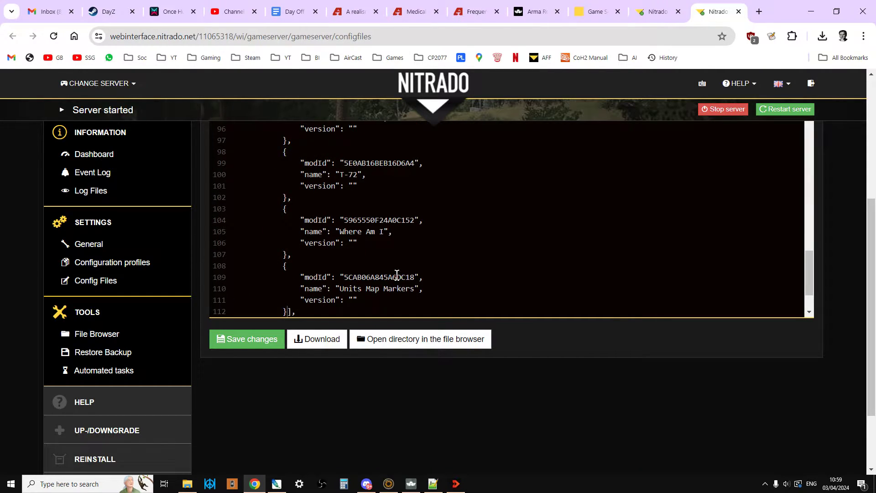
scroll(339, 287, up, 14)
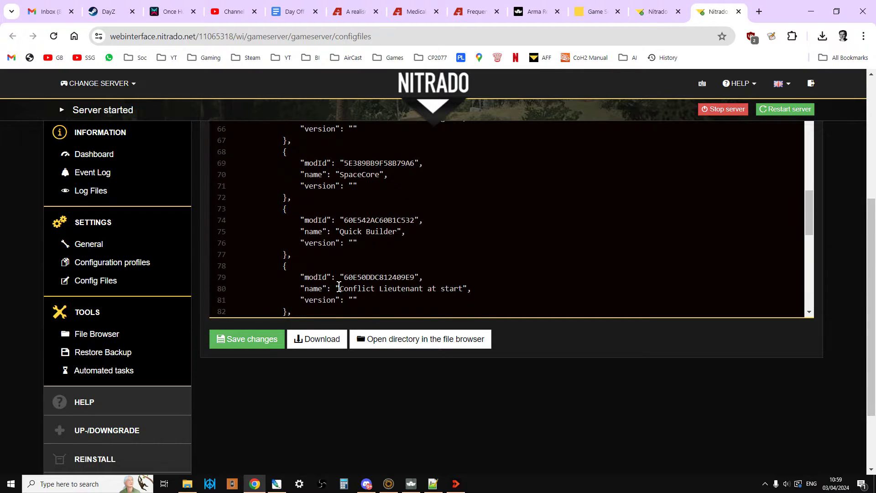
scroll(341, 285, up, 2)
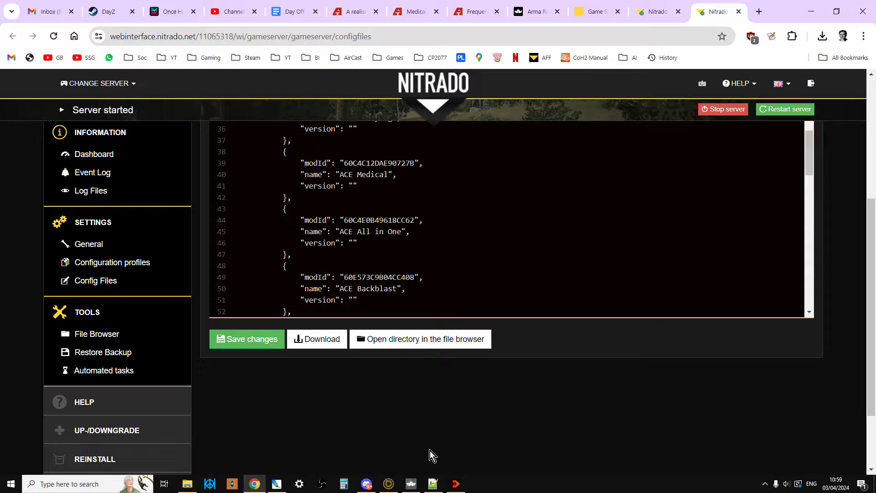
Search the in-game Workshop for ace mods, sorted by recently added
click(411, 487)
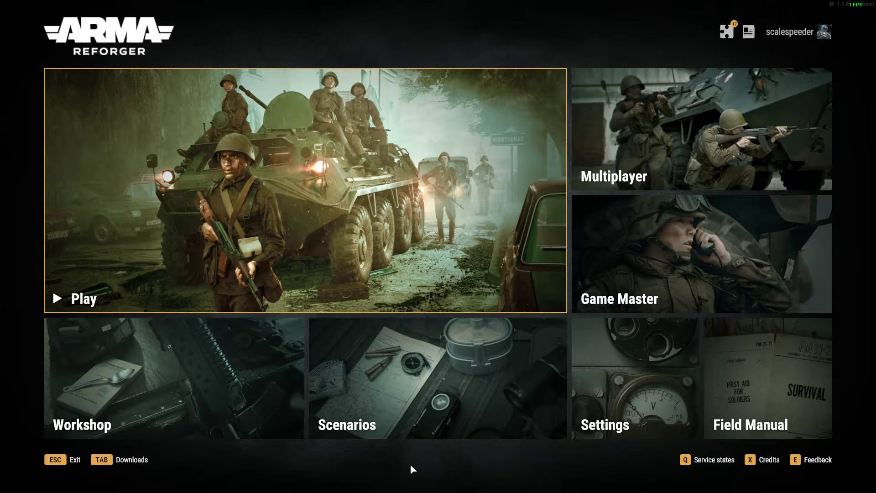
click(161, 402)
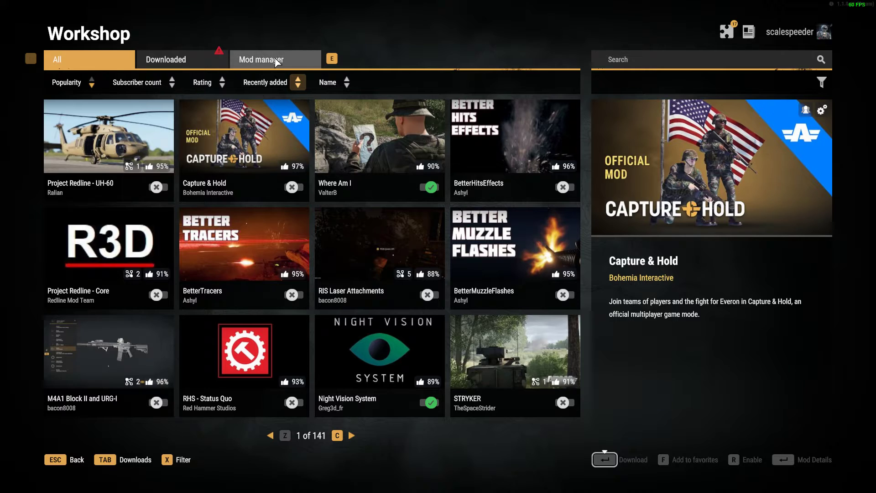
click(654, 67)
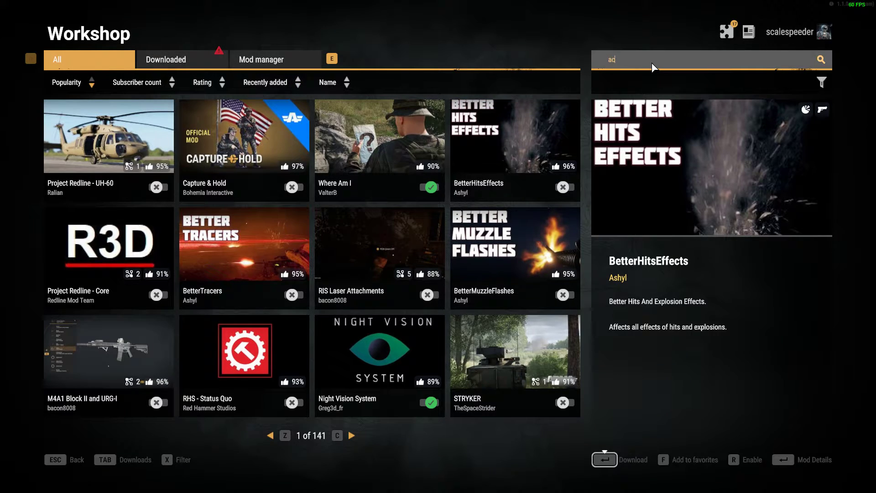
key(Return)
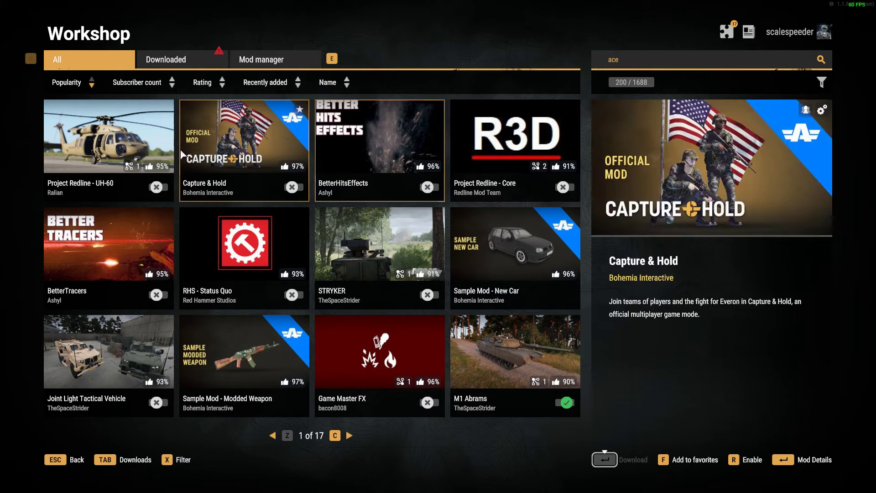
click(297, 78)
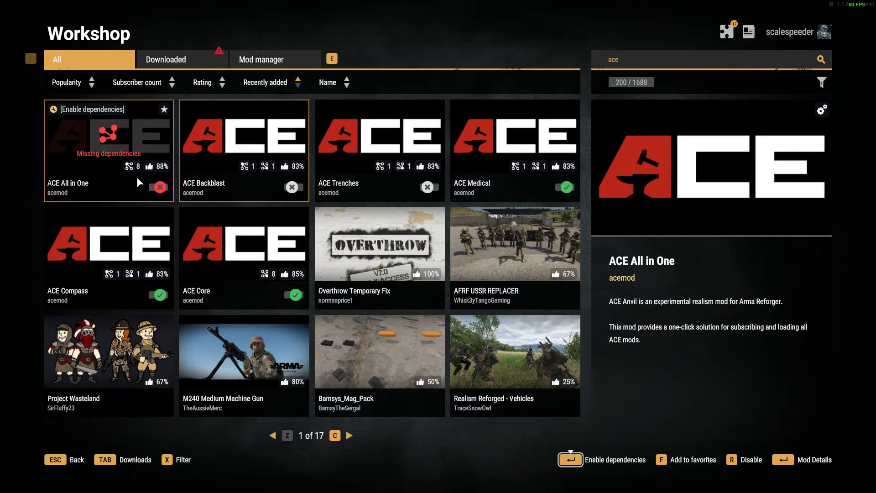
Toggle ACE All in One on so its ACE dependencies are enabled too
click(163, 185)
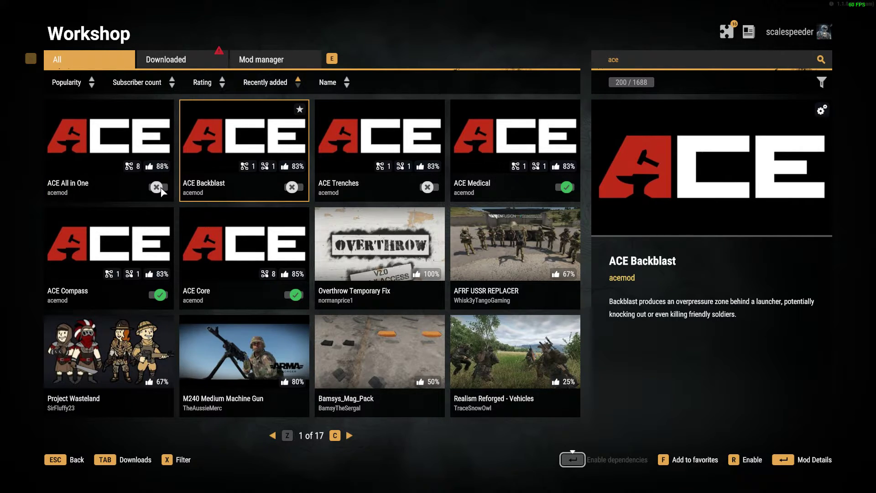
click(163, 192)
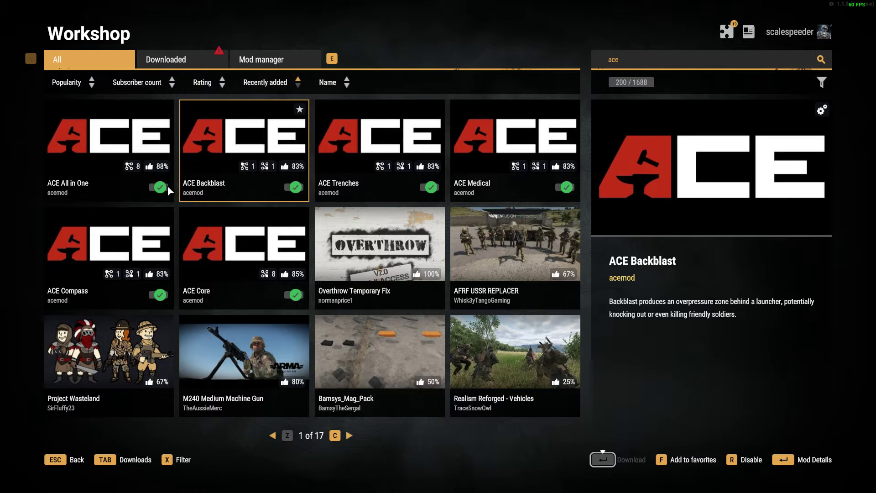
click(159, 188)
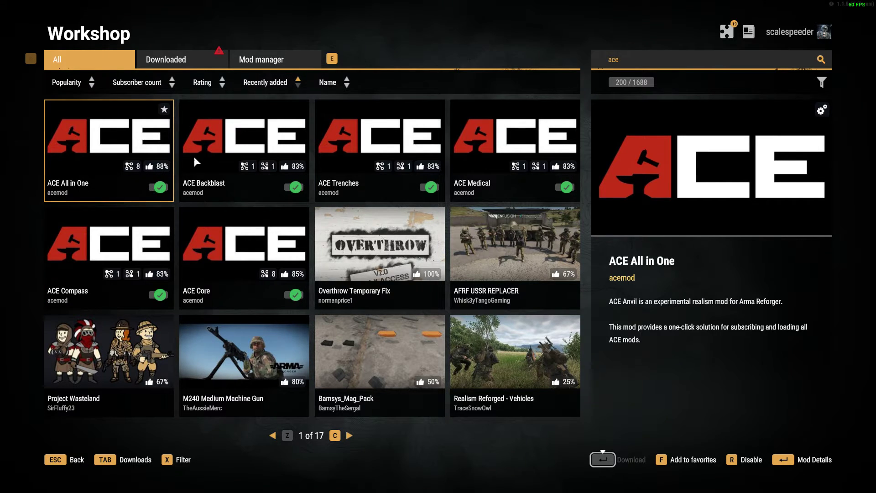
In the Mod manager, disable all mods and re-enable ACE All in One with its ACE dependencies
click(279, 61)
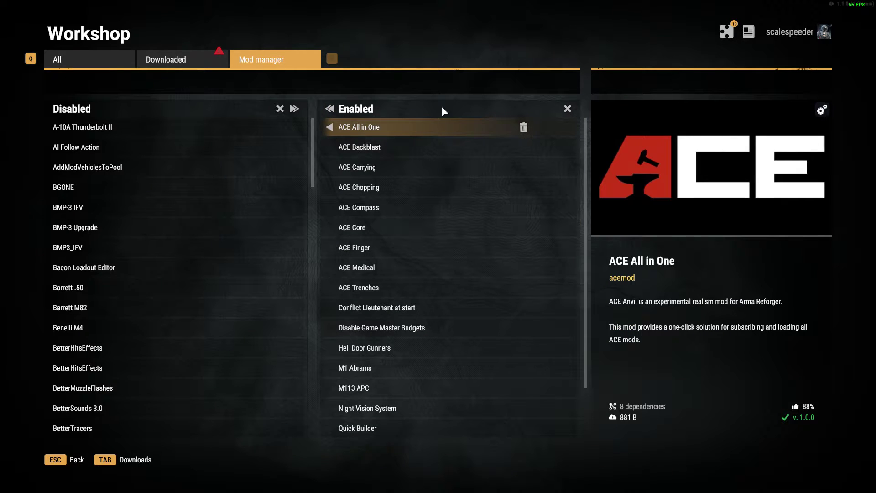
click(328, 109)
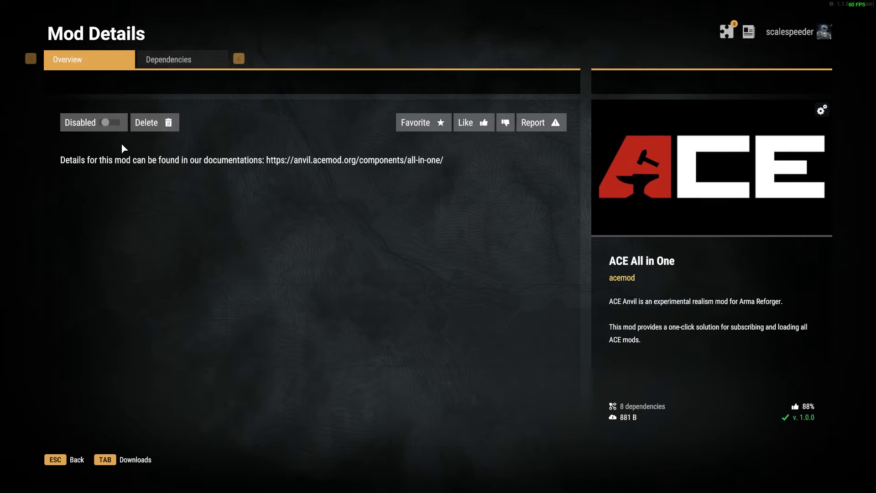
click(69, 459)
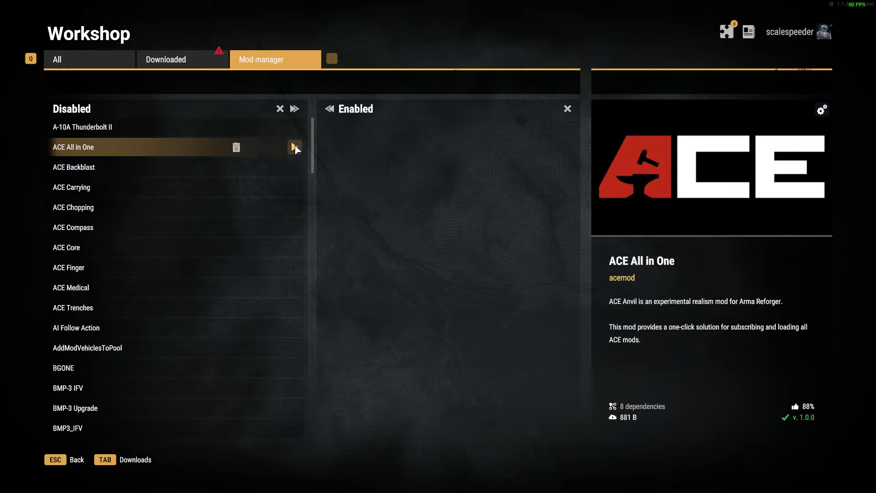
click(295, 147)
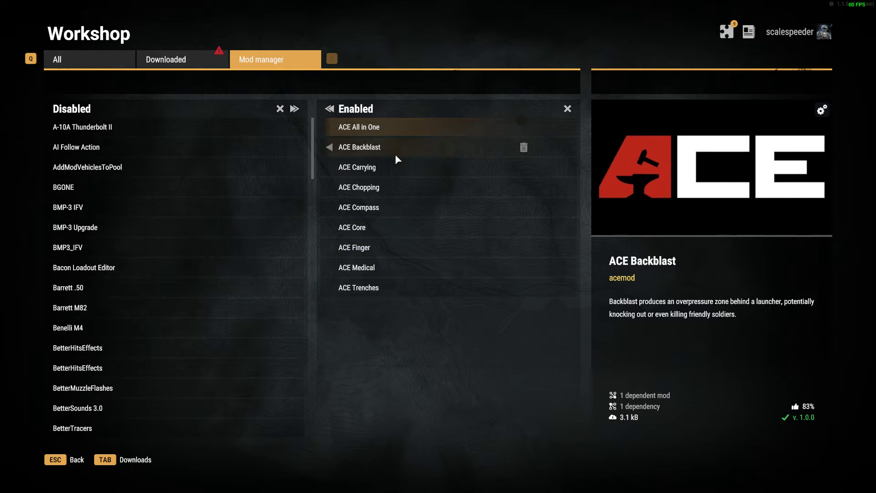
click(329, 109)
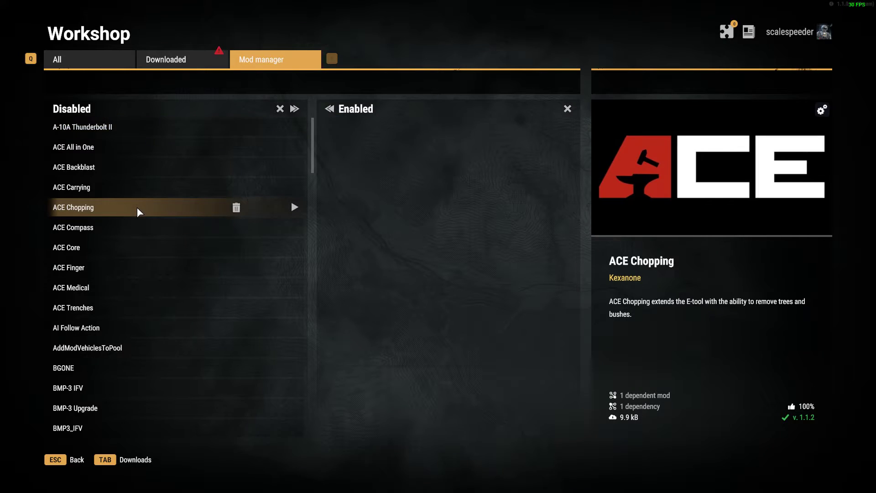
click(294, 207)
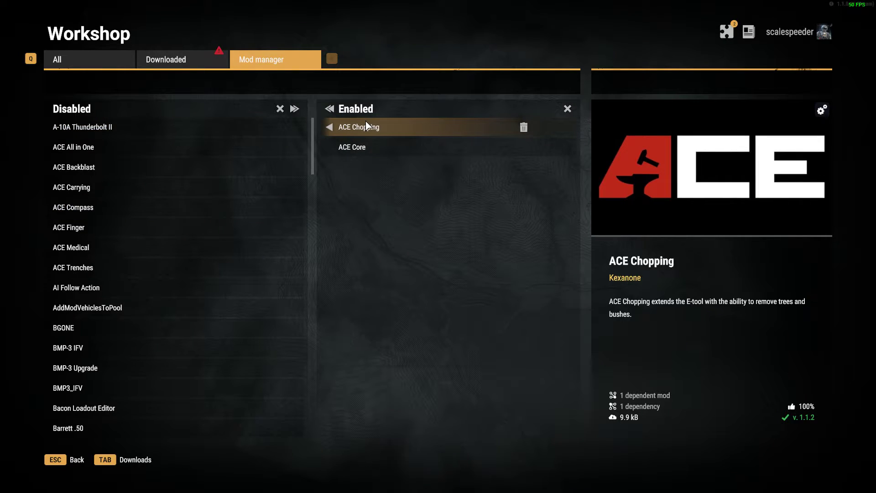
click(329, 109)
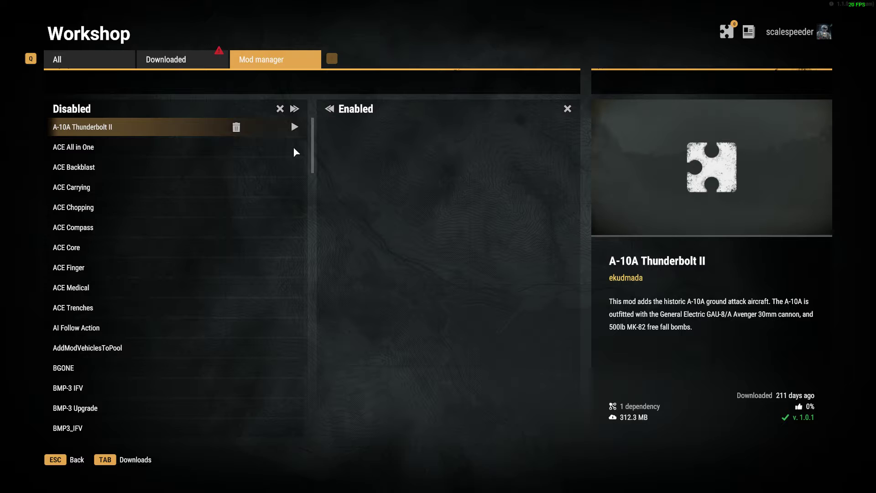
click(295, 147)
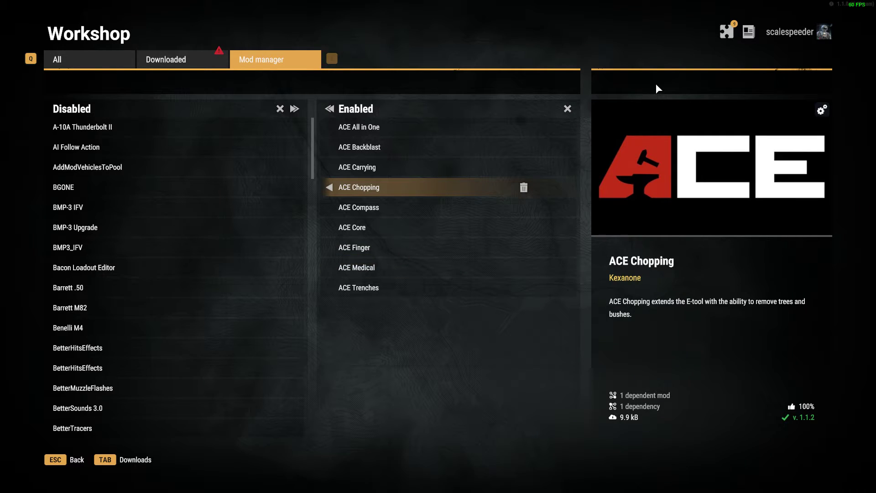
View the enabled ACE mods as a JSON list in Mod presets, then return to Nitrado's config page
click(727, 33)
click(411, 149)
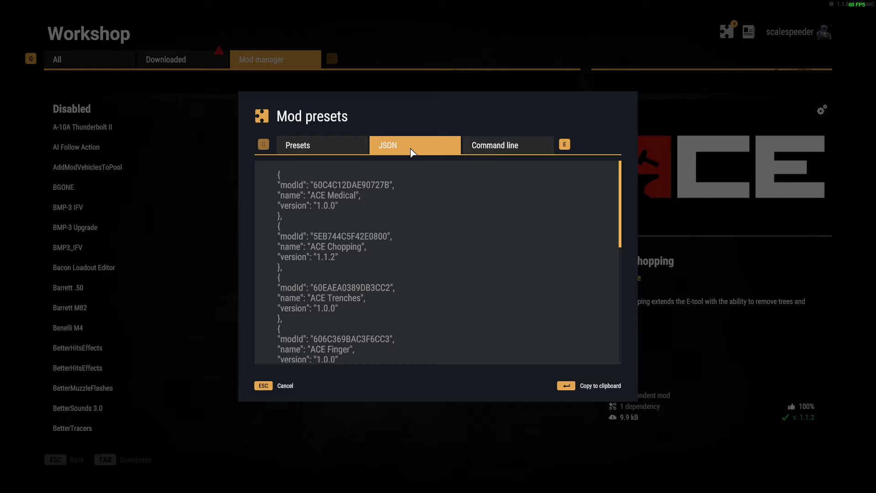
scroll(549, 280, down, 5)
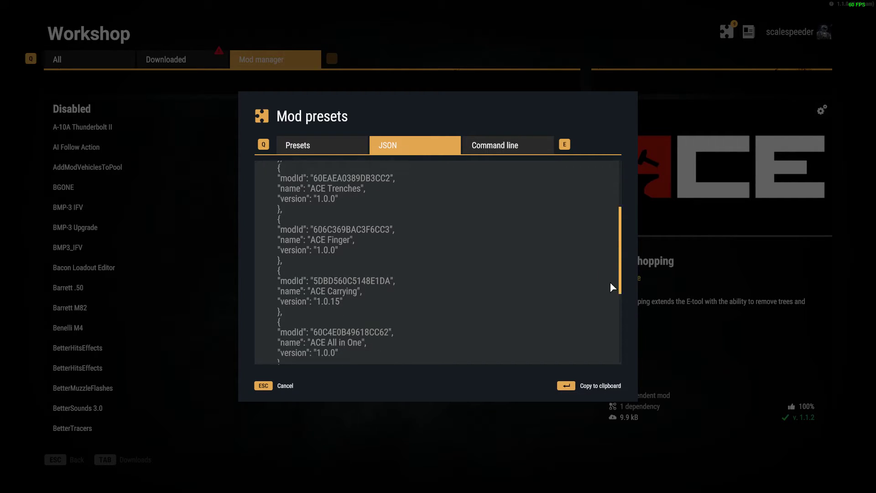
drag(622, 290, 607, 205)
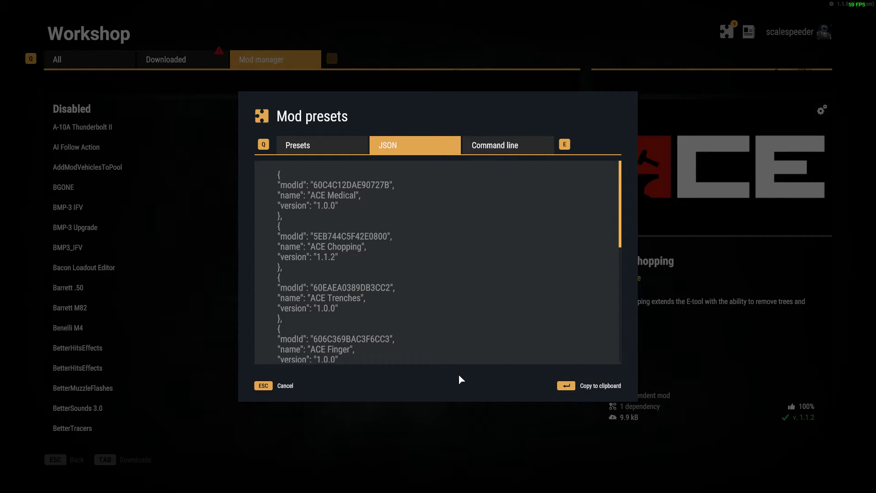
key(alt+Tab)
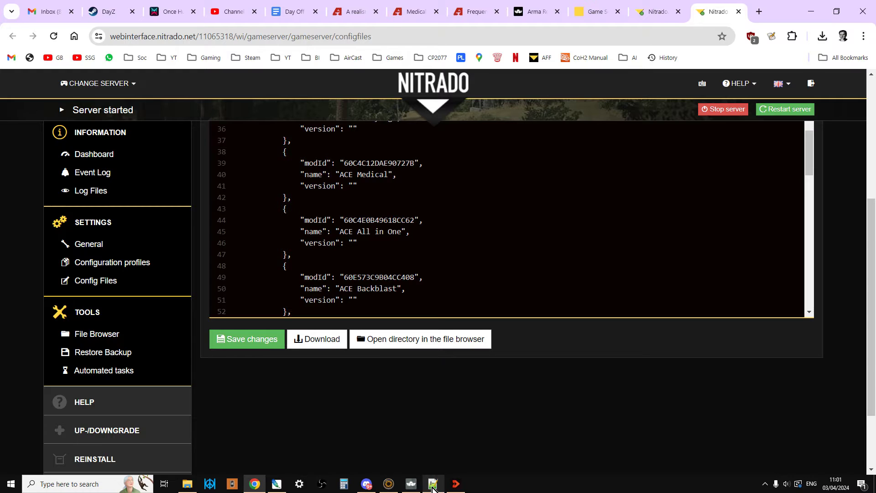
Paste the JSON of the nine ACE mods, ACE Medical through ACE Core, into a new Notepad++ document
click(433, 484)
right_click(72, 66)
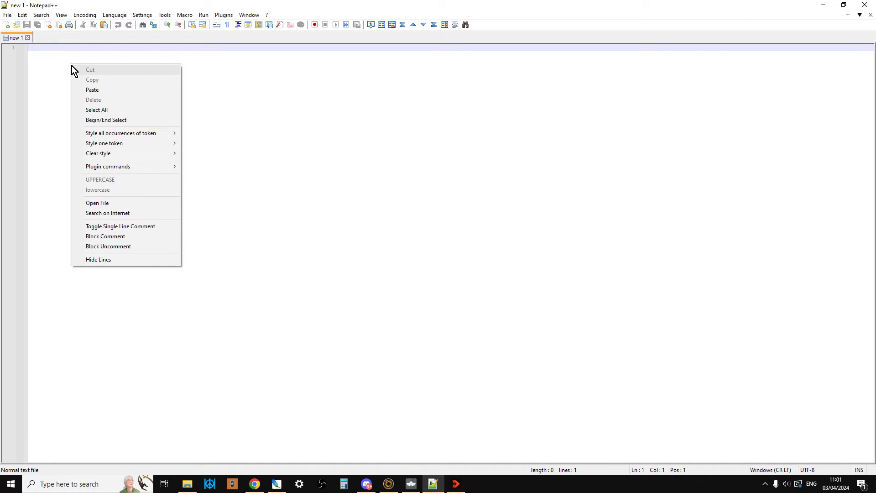
click(111, 90)
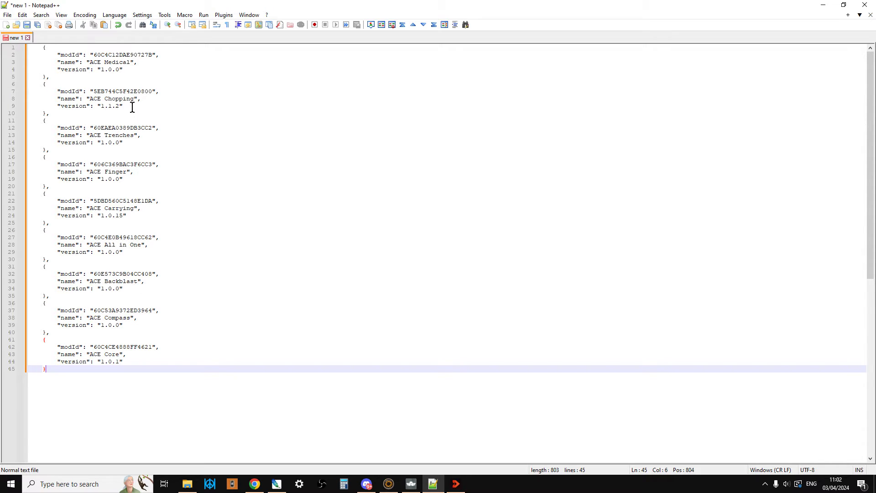
drag(150, 78, 57, 55)
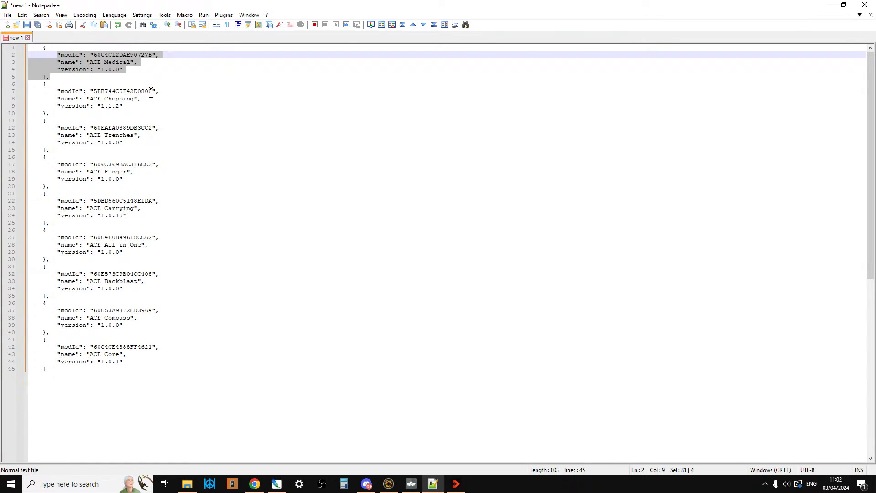
Blank the version strings of ACE Medical, Chopping, Trenches, Finger and Carrying
click(120, 70)
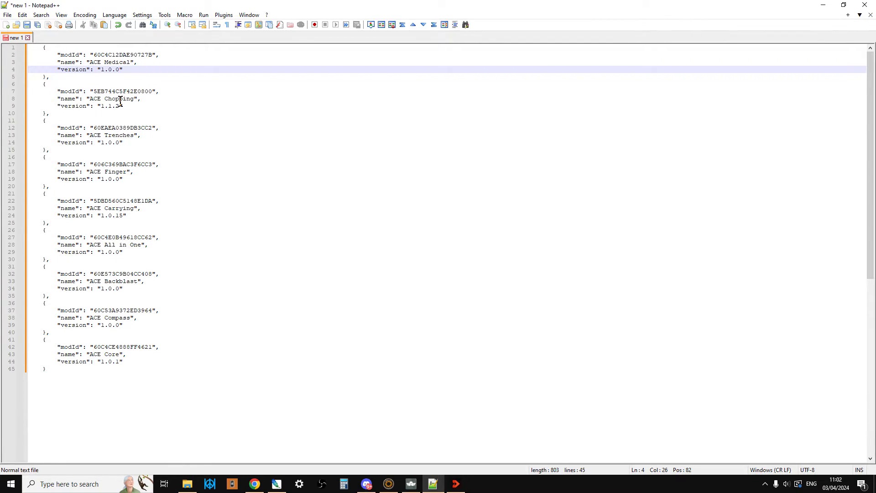
key(BackSpace)
key(BackSpace)
key(BackSpace)
key(BackSpace)
key(BackSpace)
key(Down)
key(Down)
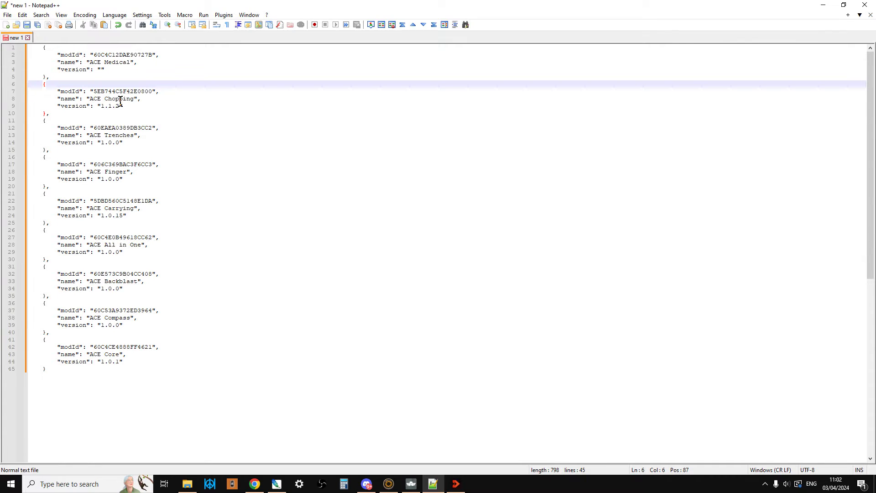
click(117, 106)
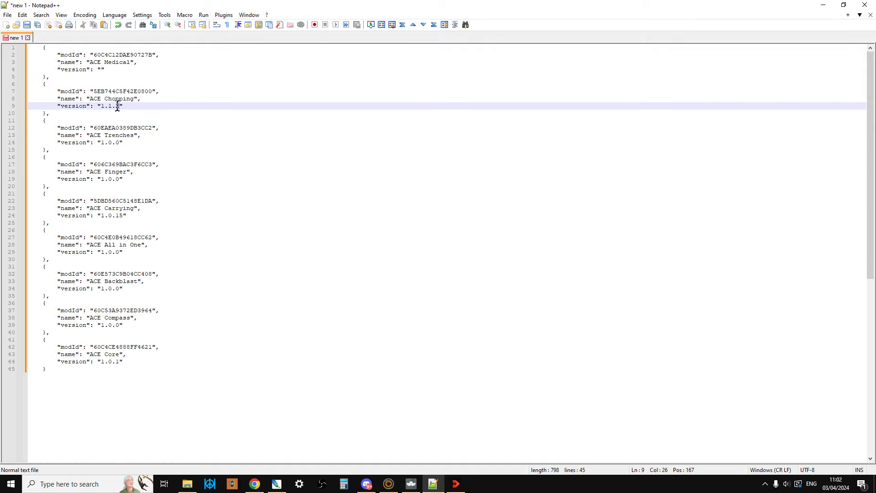
key(BackSpace)
key(BackSpace)
key(BackSpace)
key(BackSpace)
key(BackSpace)
click(117, 150)
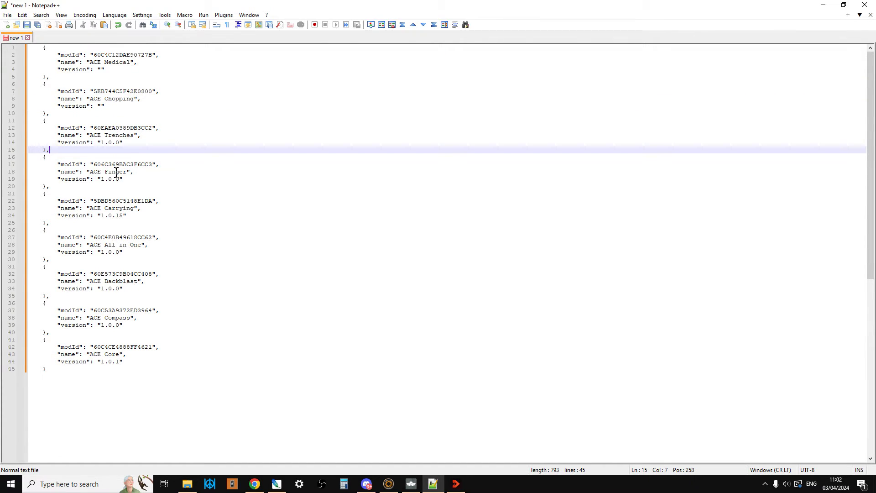
click(118, 142)
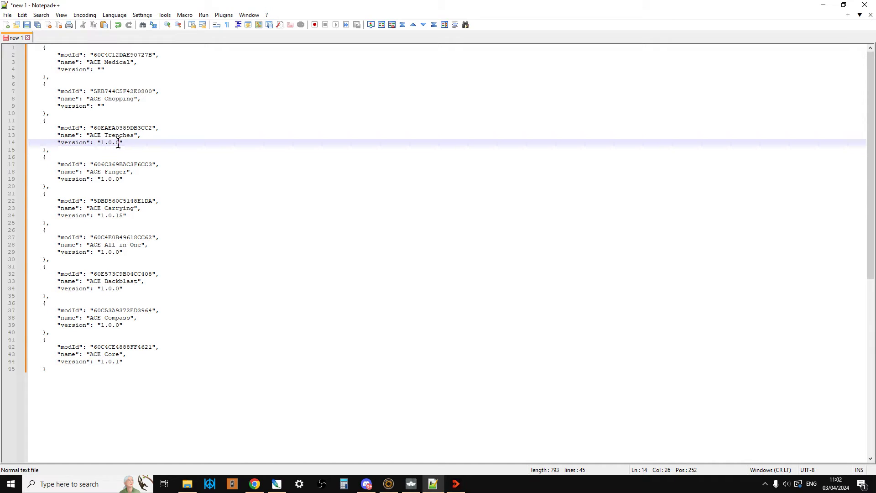
key(BackSpace)
key(BackSpace)
key(BackSpace)
key(BackSpace)
key(BackSpace)
click(120, 179)
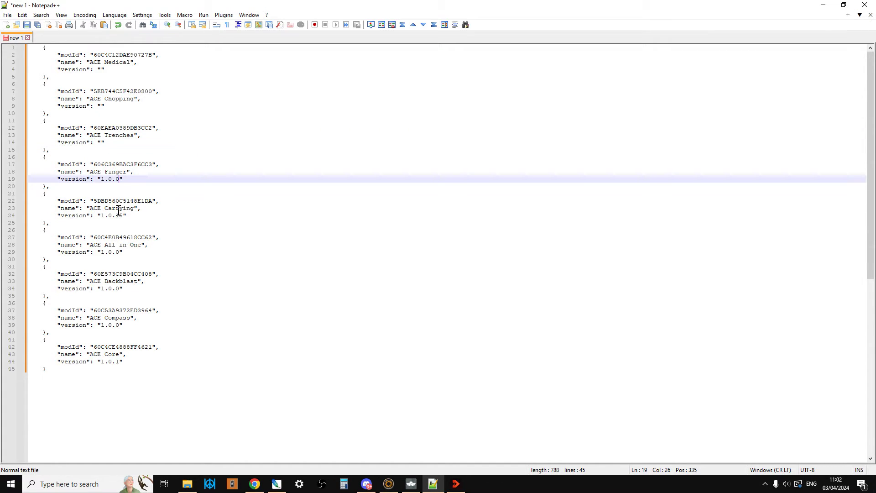
key(BackSpace)
key(BackSpace)
key(BackSpace)
key(BackSpace)
key(BackSpace)
click(122, 216)
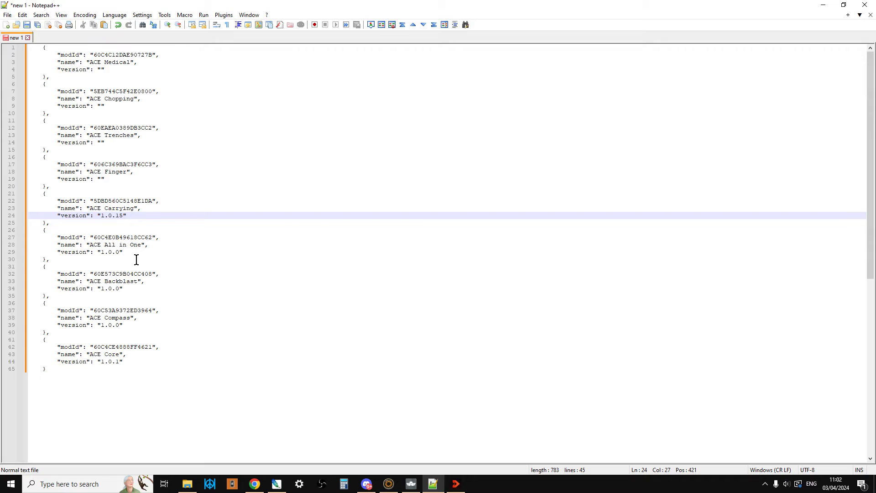
key(BackSpace)
key(BackSpace)
key(BackSpace)
key(BackSpace)
key(BackSpace)
key(BackSpace)
Blank the version strings of ACE All in One, Backblast, Compass and Core
click(118, 252)
key(BackSpace)
key(BackSpace)
key(BackSpace)
key(BackSpace)
key(BackSpace)
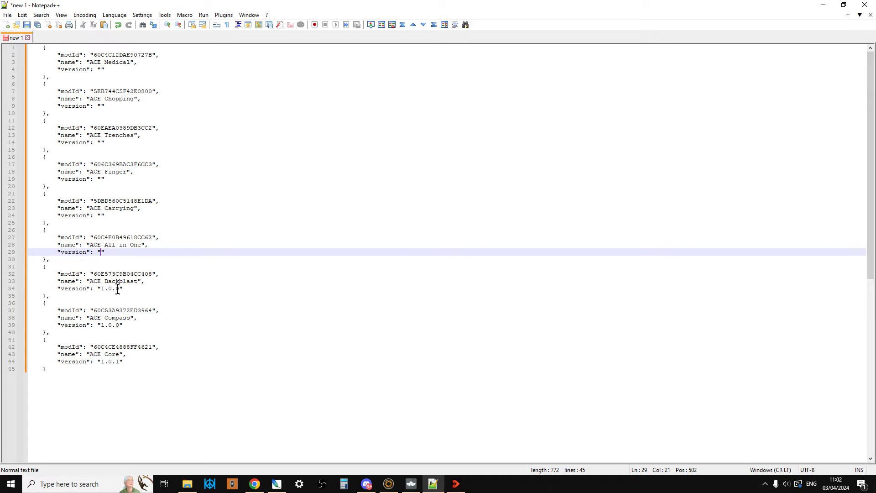
click(121, 289)
key(BackSpace)
key(BackSpace)
key(BackSpace)
key(BackSpace)
key(BackSpace)
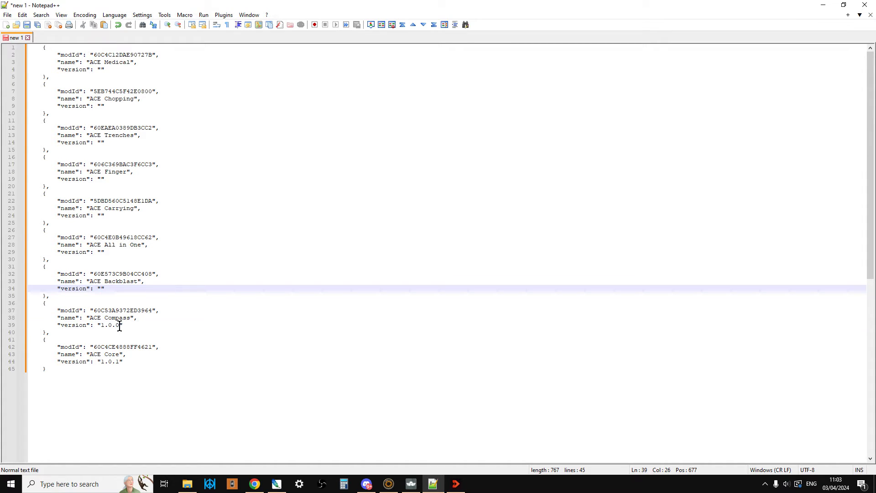
click(119, 325)
key(BackSpace)
key(BackSpace)
key(BackSpace)
key(BackSpace)
key(BackSpace)
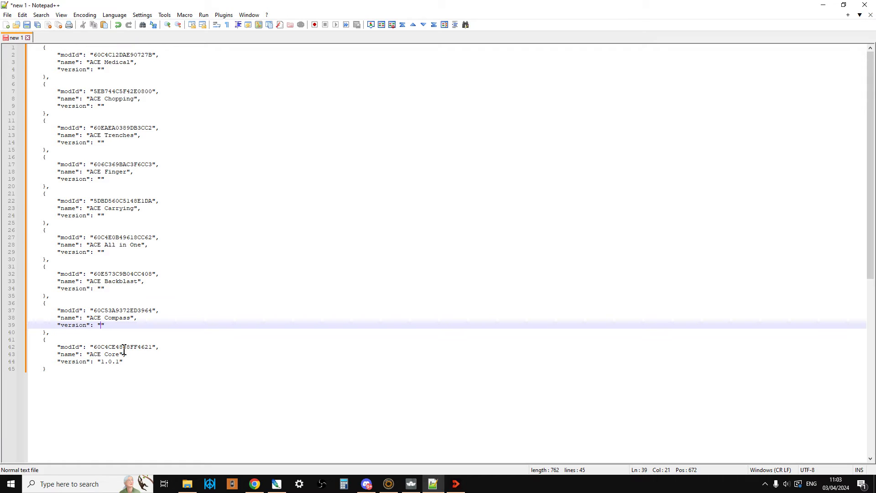
click(118, 361)
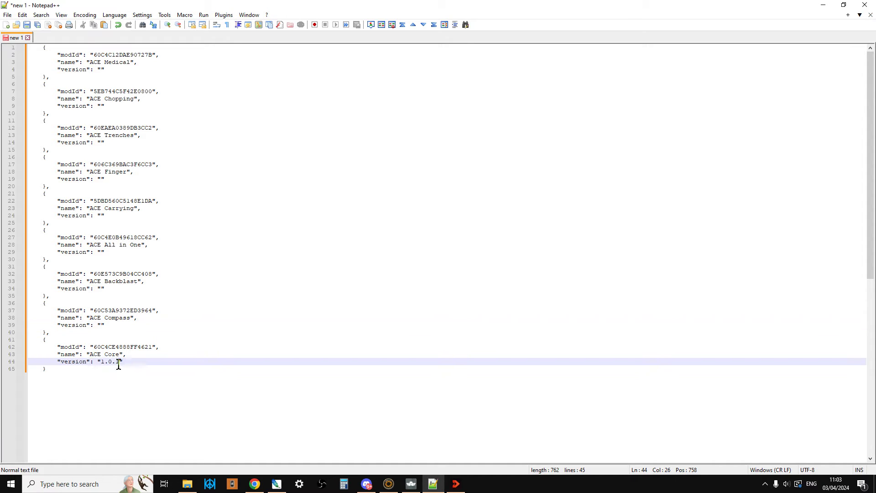
key(BackSpace)
key(BackSpace)
key(BackSpace)
key(BackSpace)
key(BackSpace)
Select all the mod entries and copy them
drag(54, 367, 44, 51)
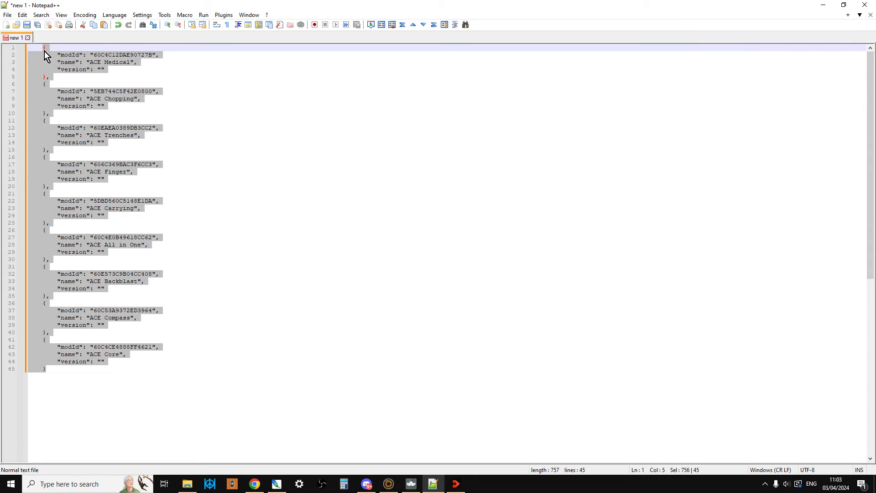
right_click(63, 66)
click(85, 77)
In Nitrado's config.json, move the mods array's closing bracket on line 112 onto its own line
click(254, 484)
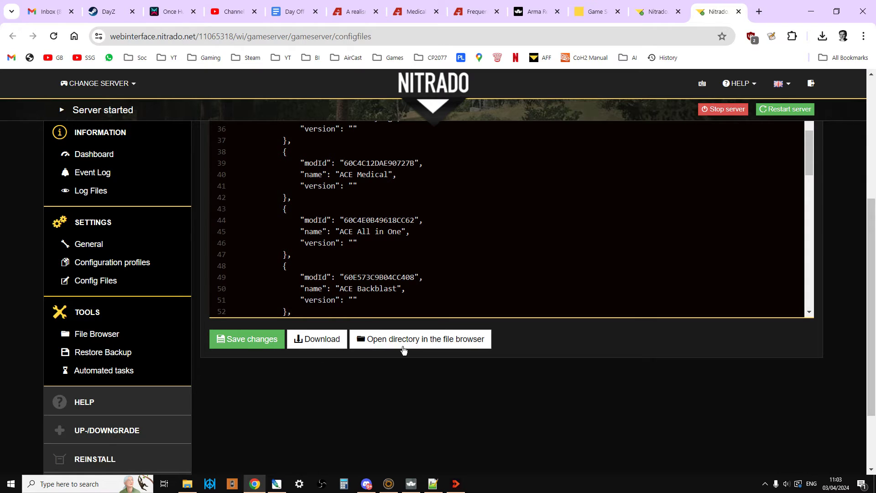
scroll(452, 254, up, 5)
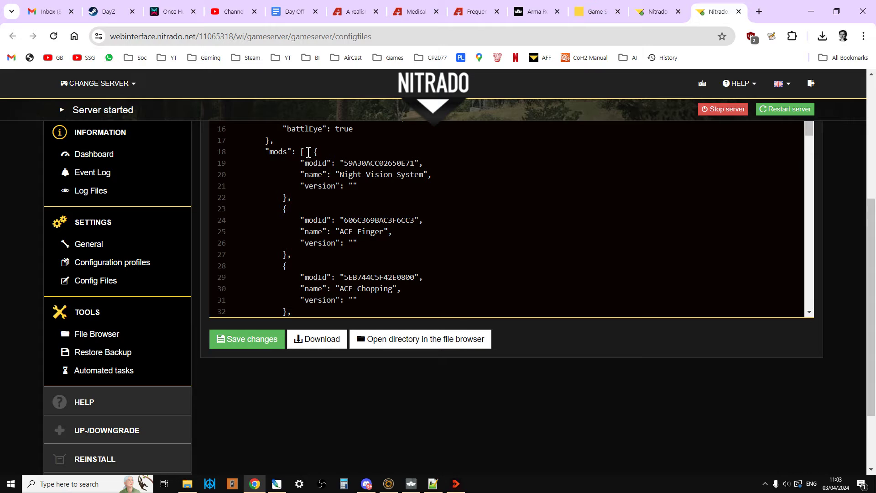
right_click(309, 153)
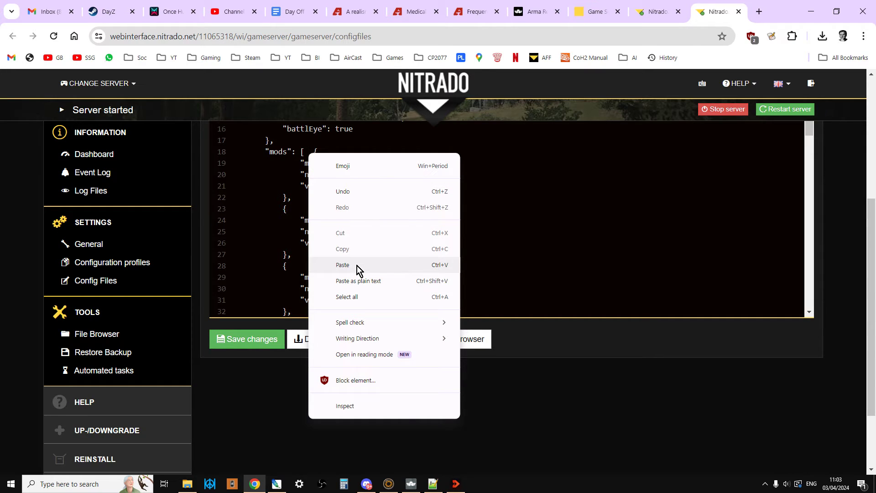
click(532, 233)
scroll(404, 182, down, 2)
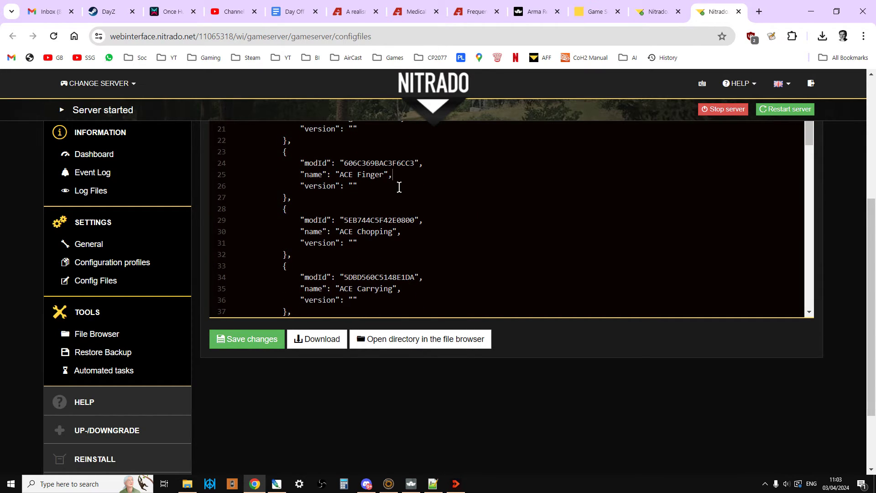
scroll(351, 185, down, 2)
scroll(325, 204, down, 1)
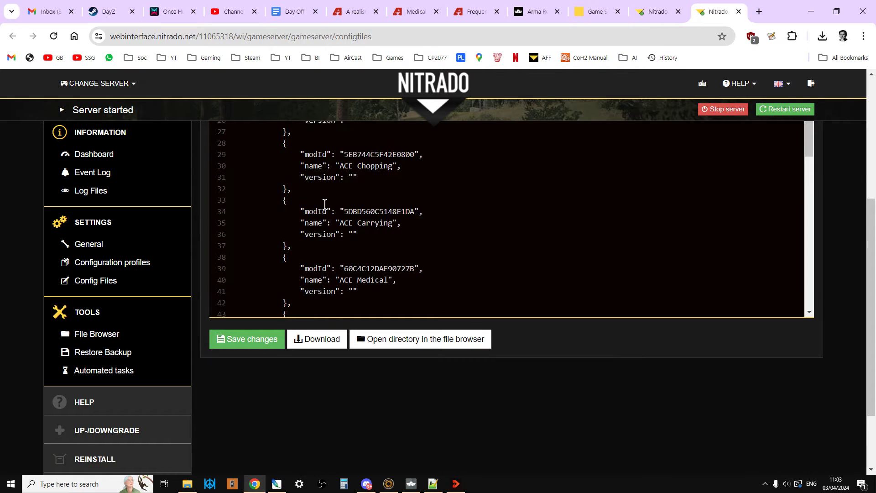
scroll(326, 201, down, 3)
scroll(340, 187, down, 2)
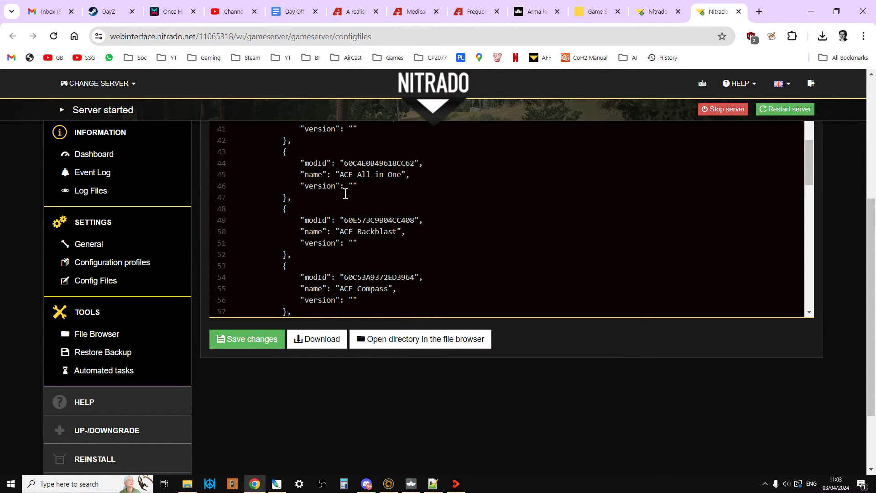
scroll(354, 190, down, 3)
scroll(392, 197, up, 1)
scroll(396, 199, down, 3)
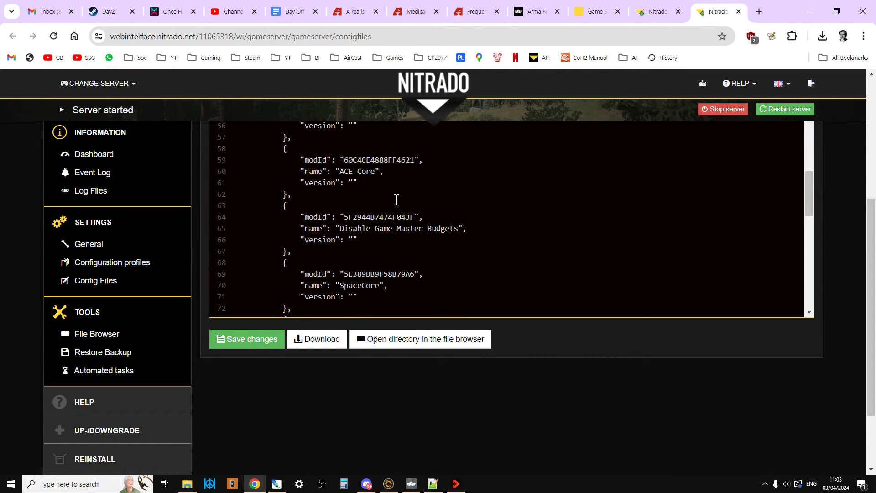
scroll(396, 199, down, 8)
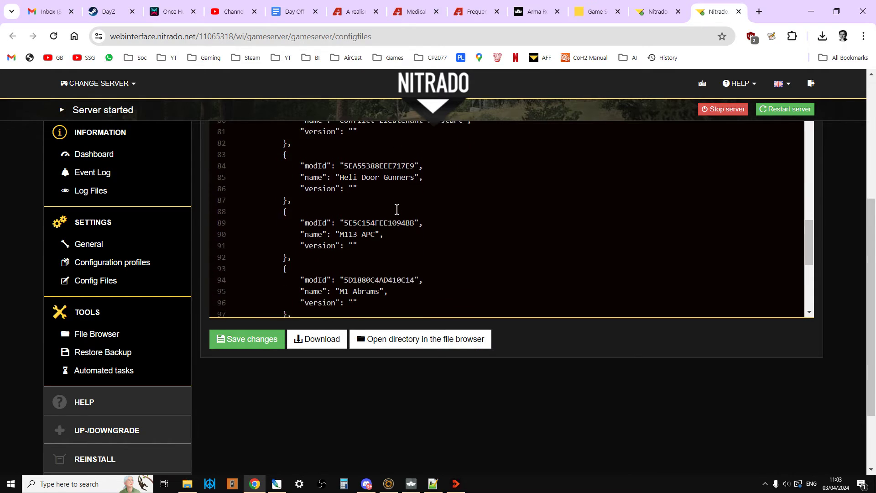
scroll(396, 209, down, 7)
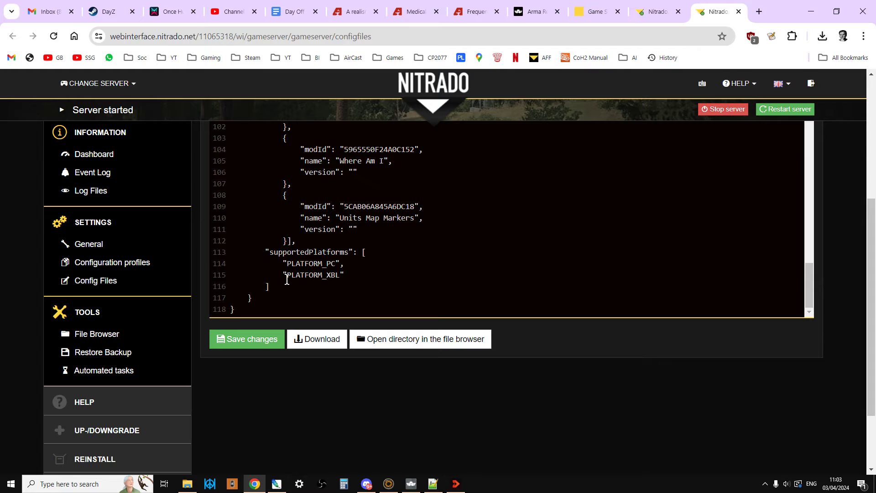
key(Return)
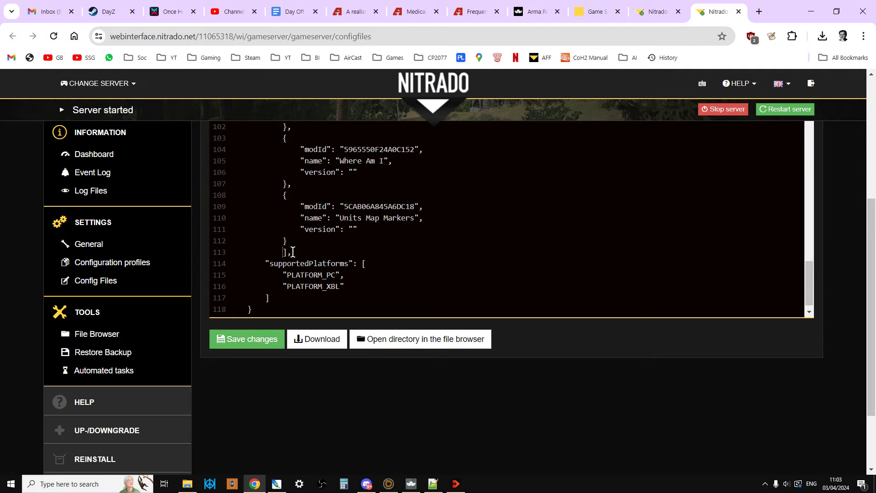
Check the Where Am I and Units Map Markers entries at the end of the mods list
drag(283, 194, 311, 246)
click(312, 247)
click(294, 186)
click(297, 243)
Scroll the config.json editor and the Nitrado page back up to the top
scroll(390, 241, up, 4)
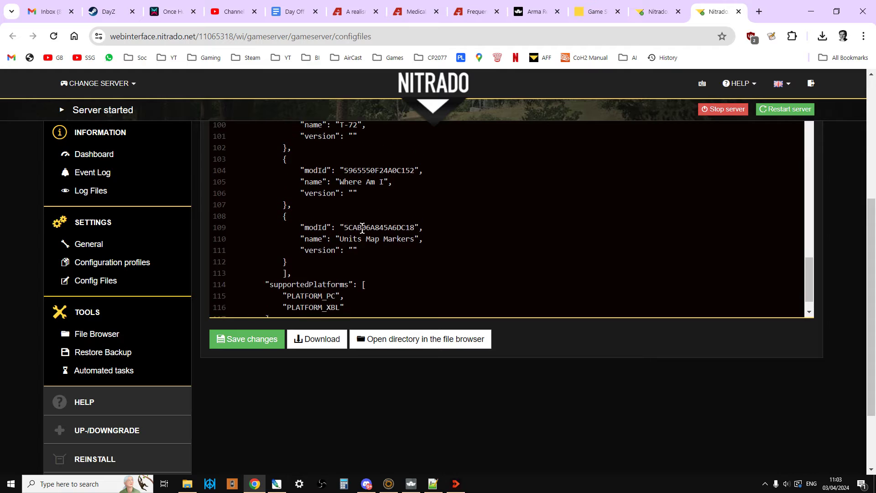
scroll(359, 236, up, 2)
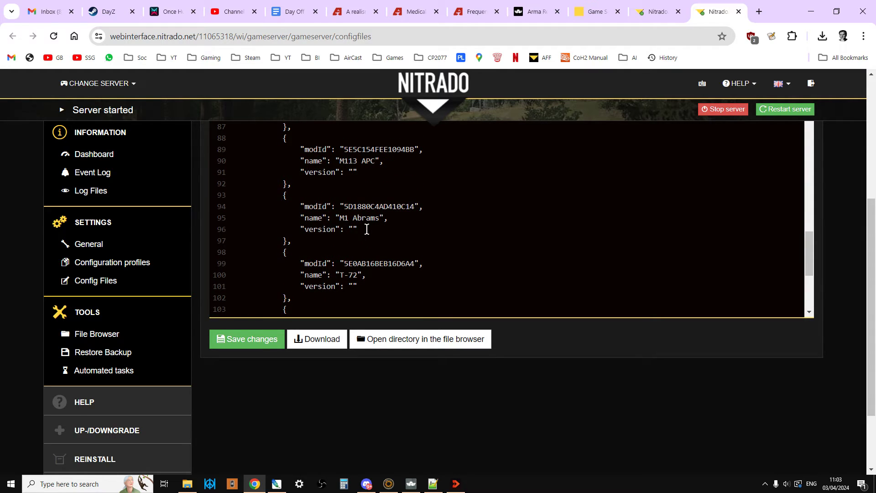
scroll(365, 230, up, 2)
scroll(366, 229, up, 3)
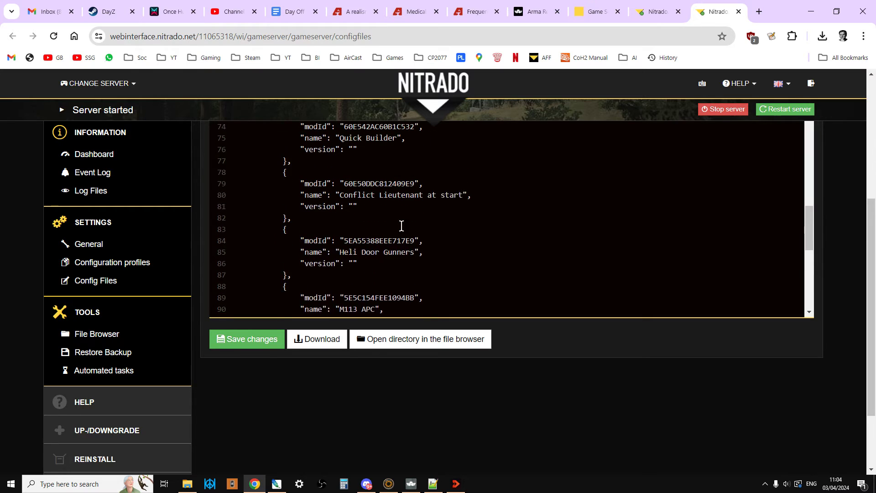
scroll(236, 341, up, 1)
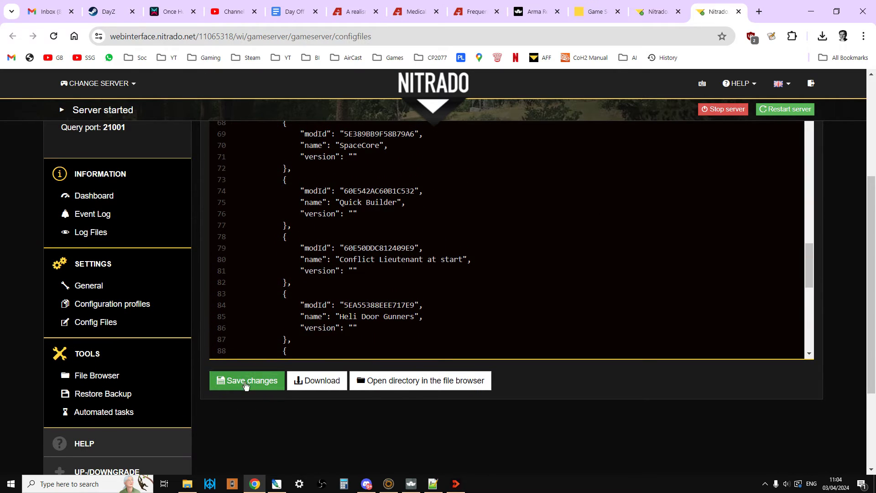
drag(869, 289, 873, 235)
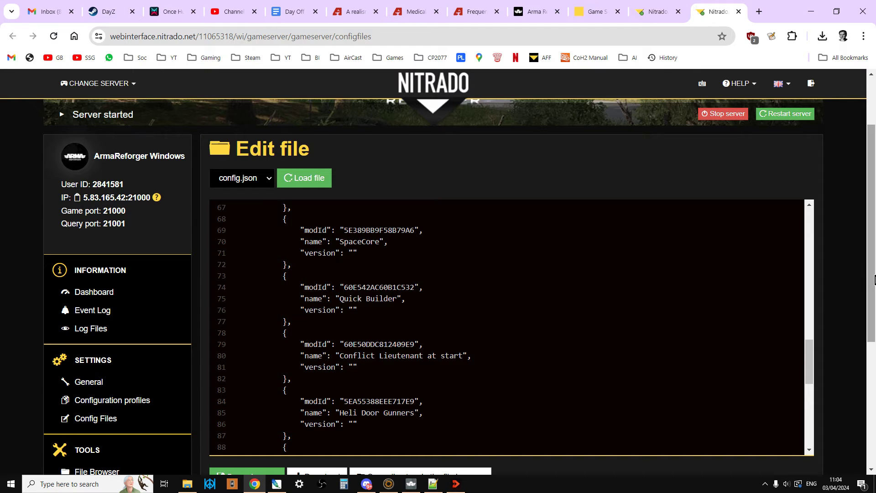
drag(872, 280, 870, 292)
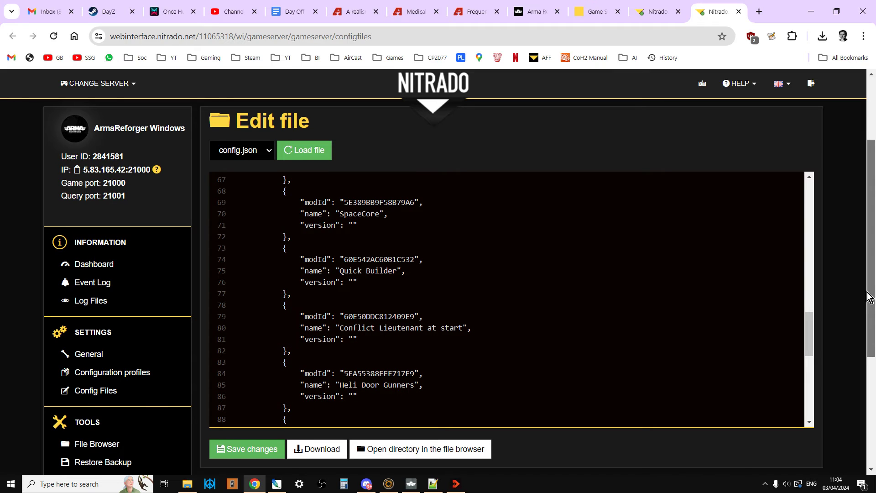
Back in Arma Reforger, close the mod presets JSON view and leave the Workshop for the main menu
click(412, 483)
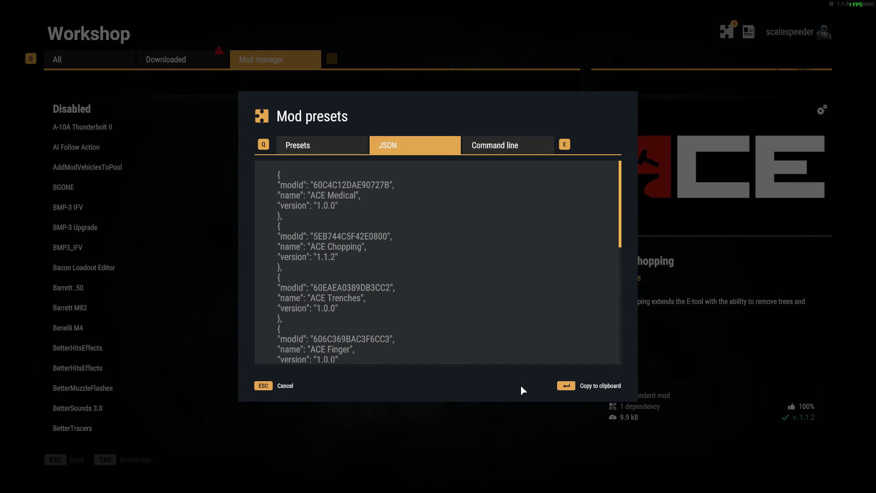
key(Escape)
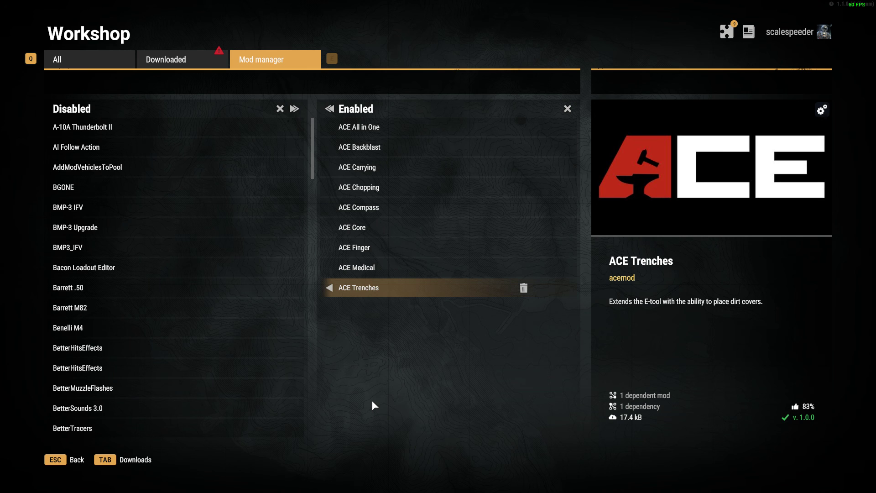
key(Escape)
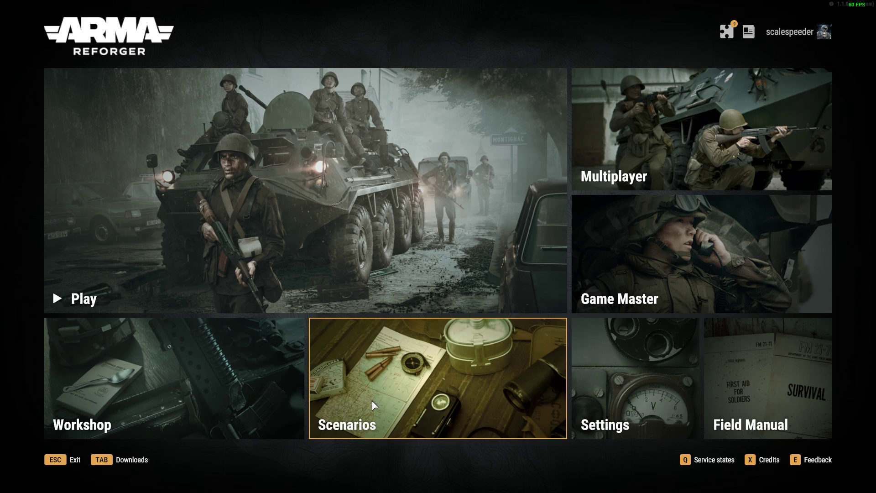